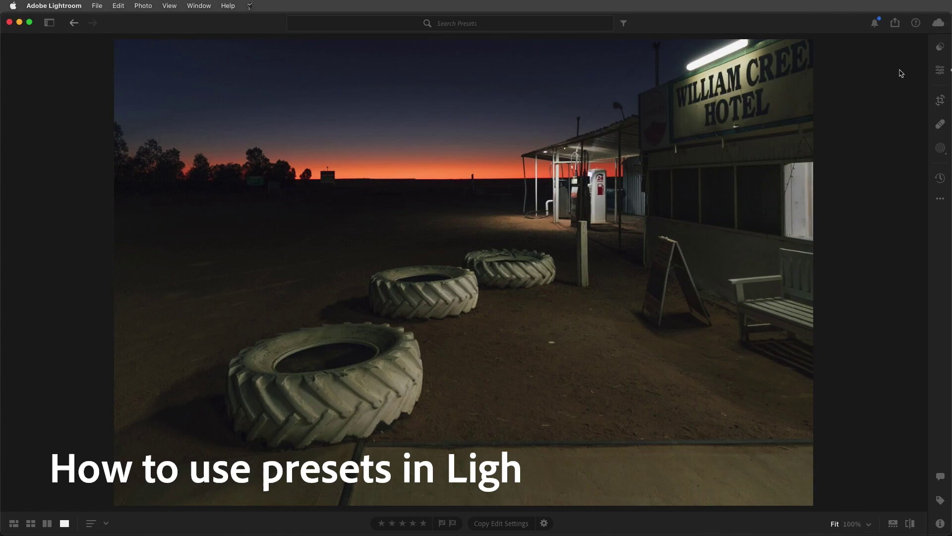
Try the LF01 and LF03 Lifestyle presets on the hotel photo, setting LF03's Amount to 85
left_click(939, 50)
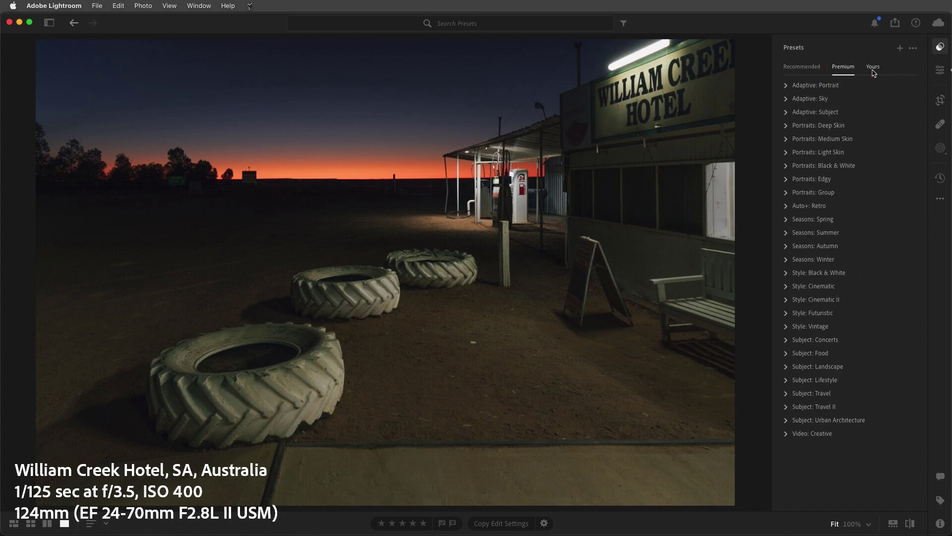
left_click(939, 70)
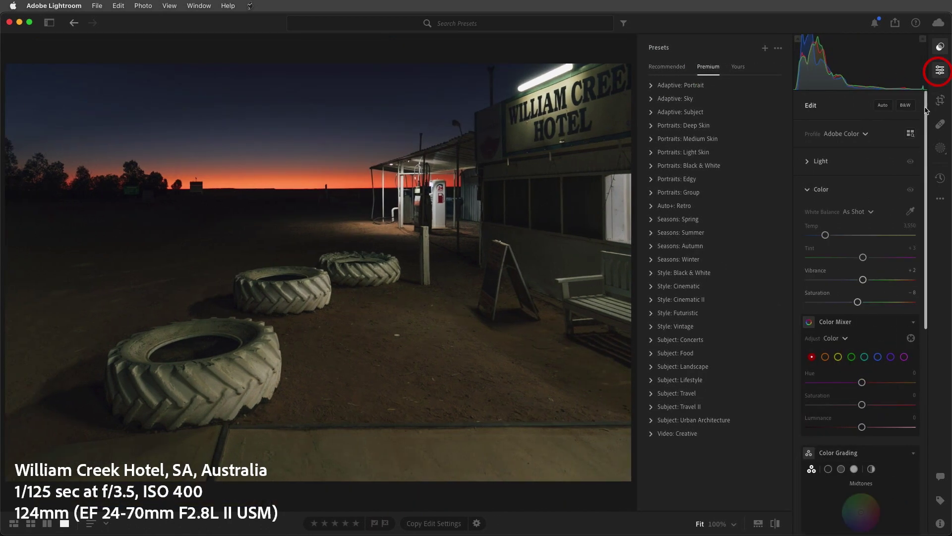
left_click_drag(925, 110, 925, 208)
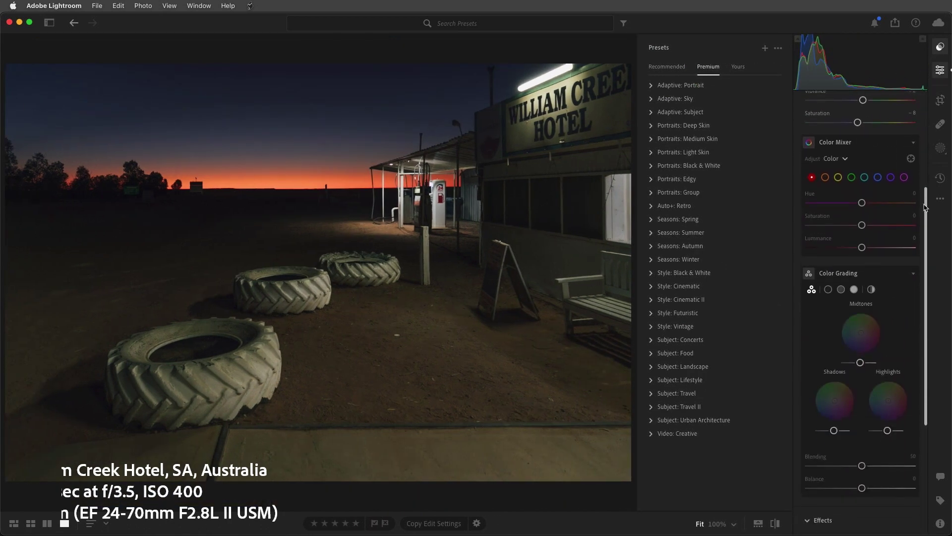
left_click(687, 380)
left_click(680, 394)
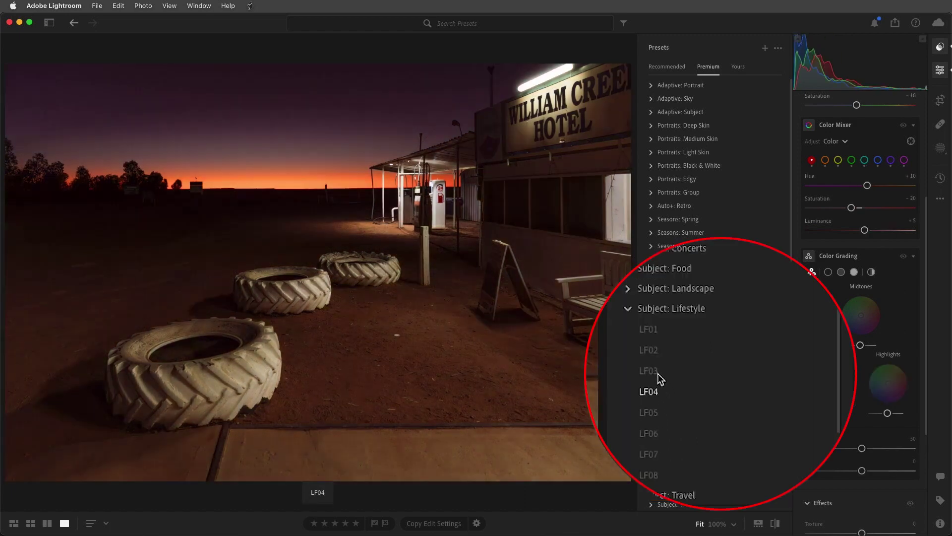
left_click(669, 423)
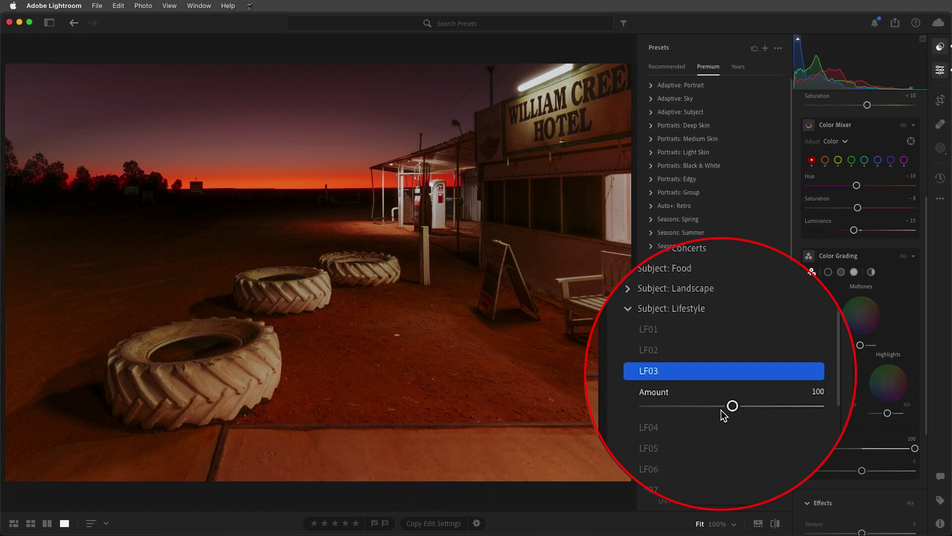
left_click_drag(732, 406, 769, 405)
left_click_drag(745, 445, 712, 444)
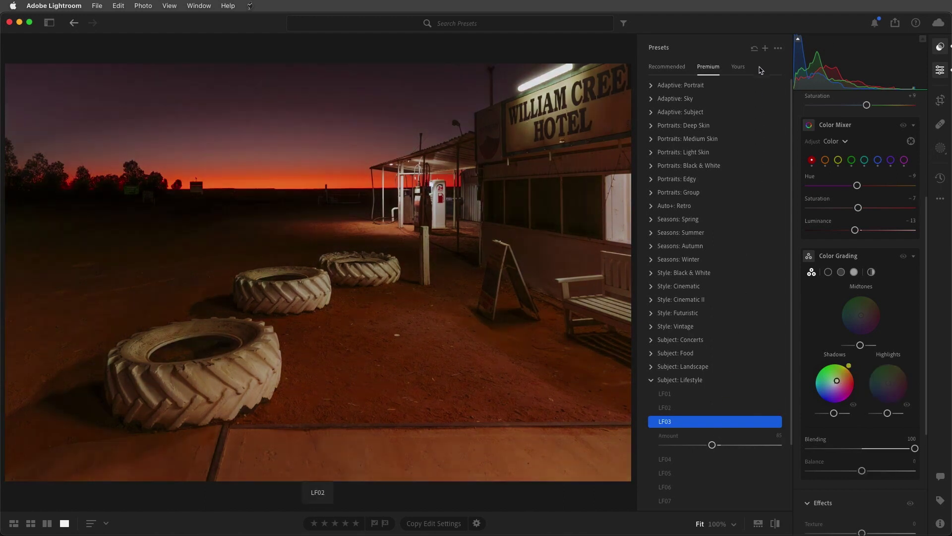
Reset the photo, apply the LF07 preset, and tint the shadows blue
left_click(754, 48)
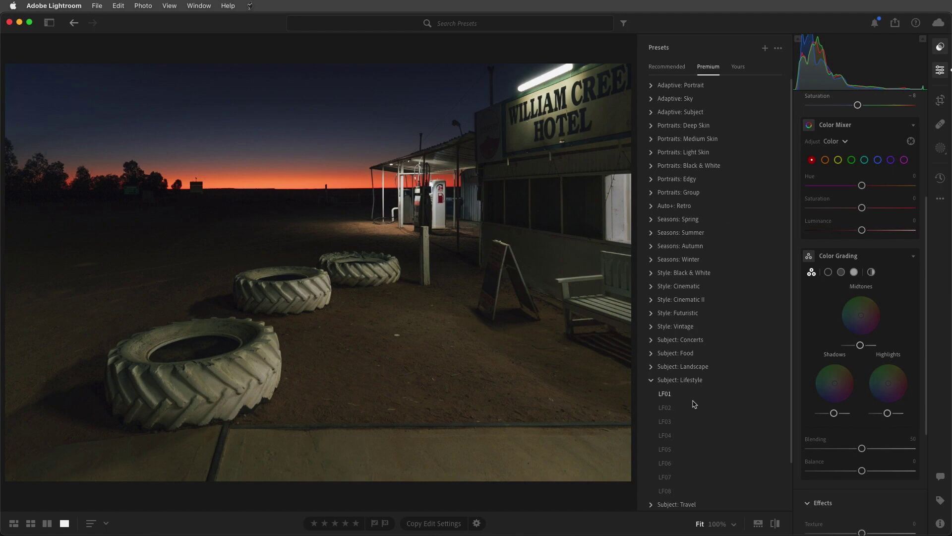
left_click(687, 477)
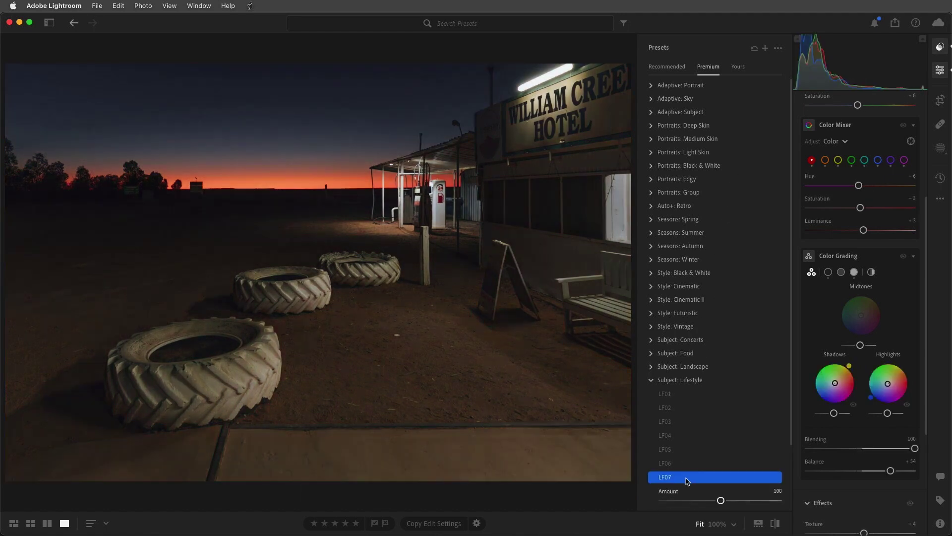
left_click_drag(835, 382, 825, 404)
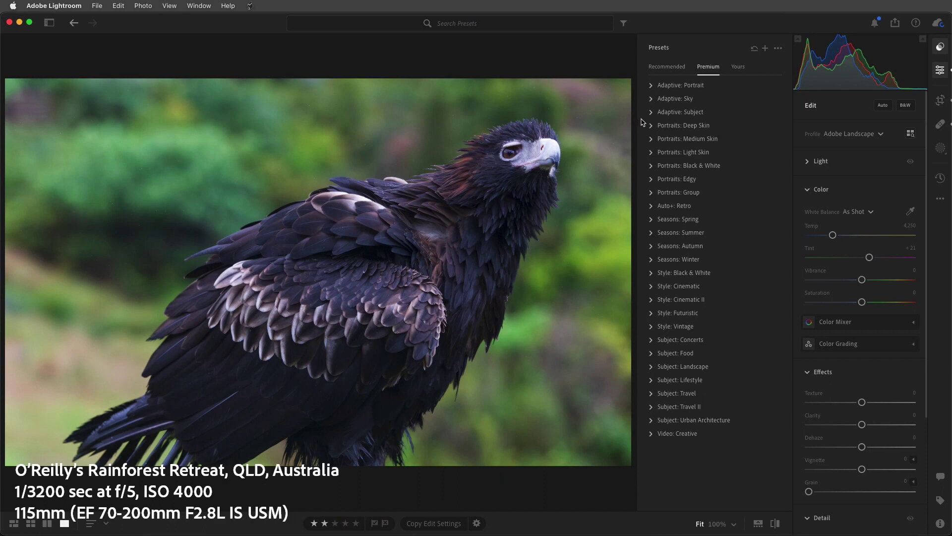
Apply the Adaptive: Subject Warm Pop preset to the eagle and view its subject mask
left_click(651, 113)
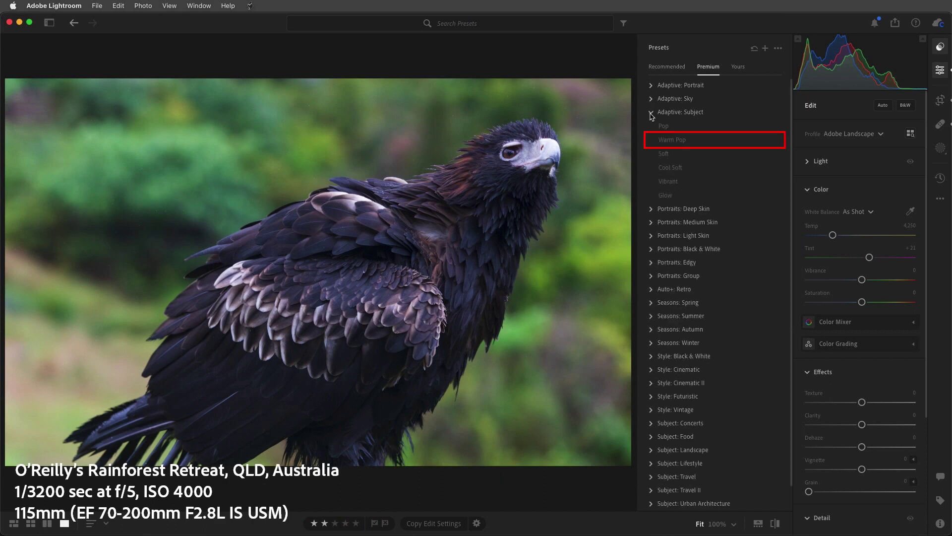
left_click(665, 140)
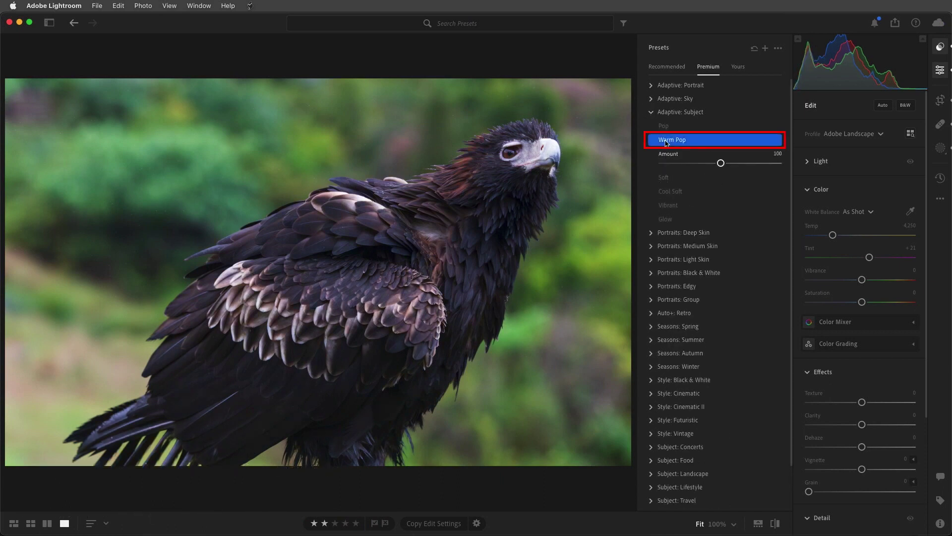
left_click(940, 148)
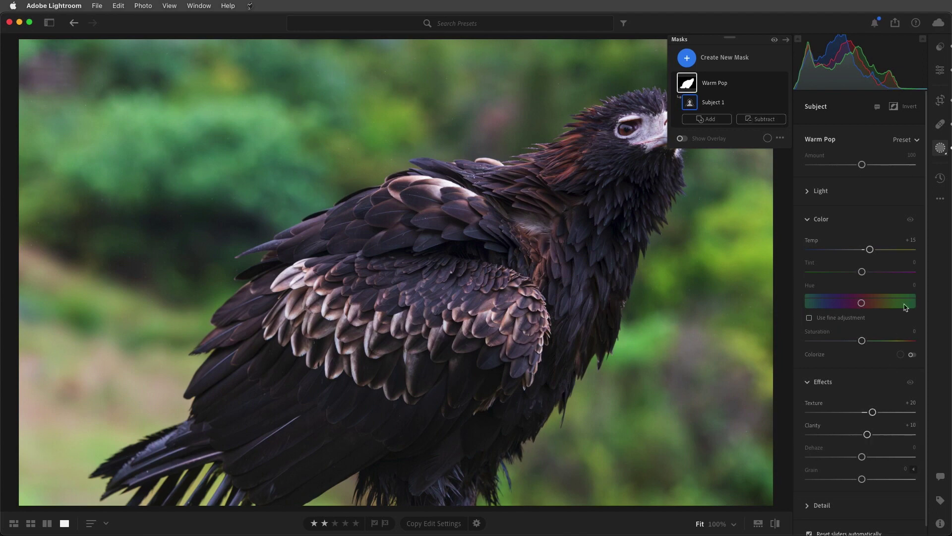
Apply one of the Recommended presets to the eagle photo
left_click(941, 49)
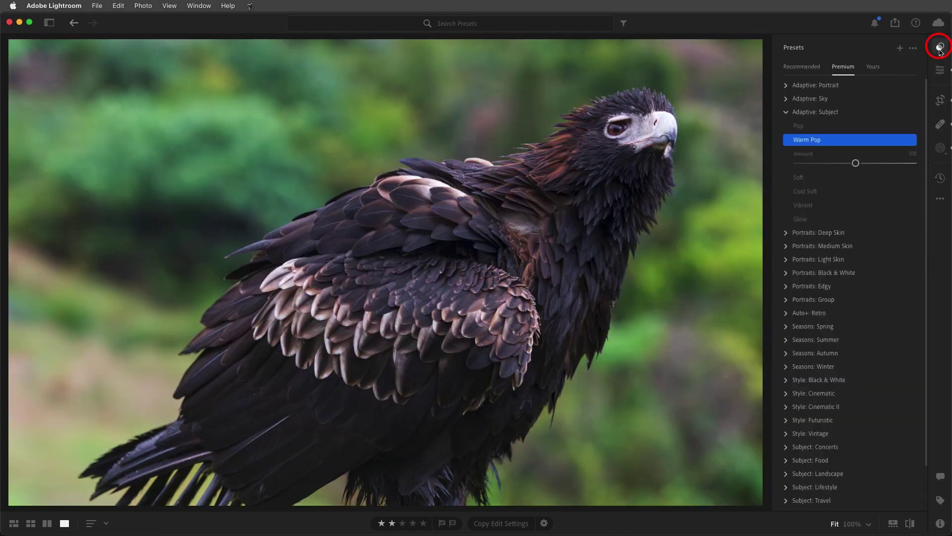
left_click(811, 70)
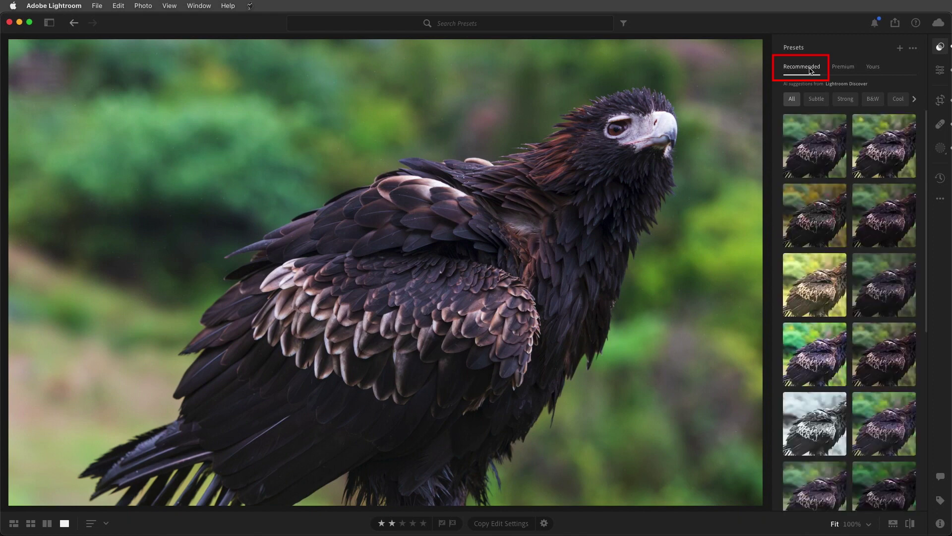
mouse_move(814, 145)
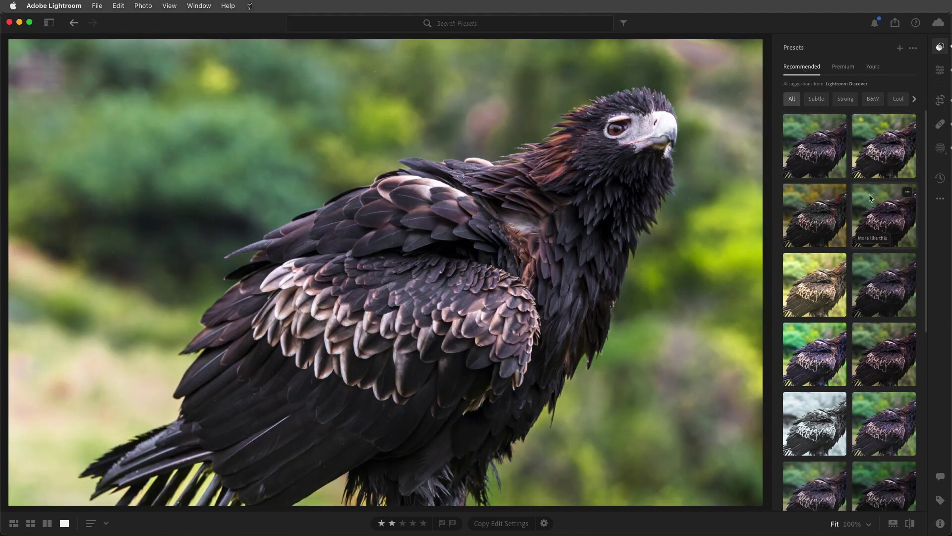
left_click(886, 237)
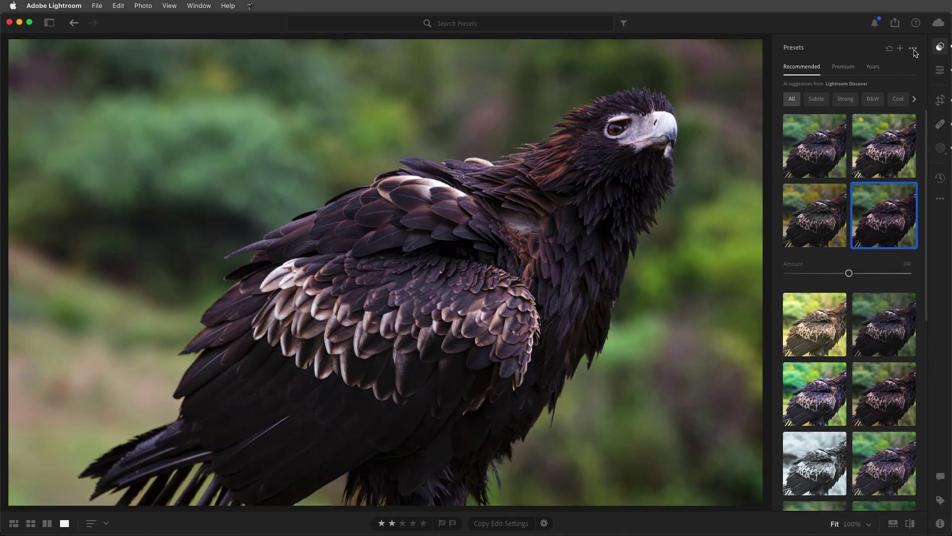
Save the eagle's current look as a user preset named 'Eagle'
left_click(913, 49)
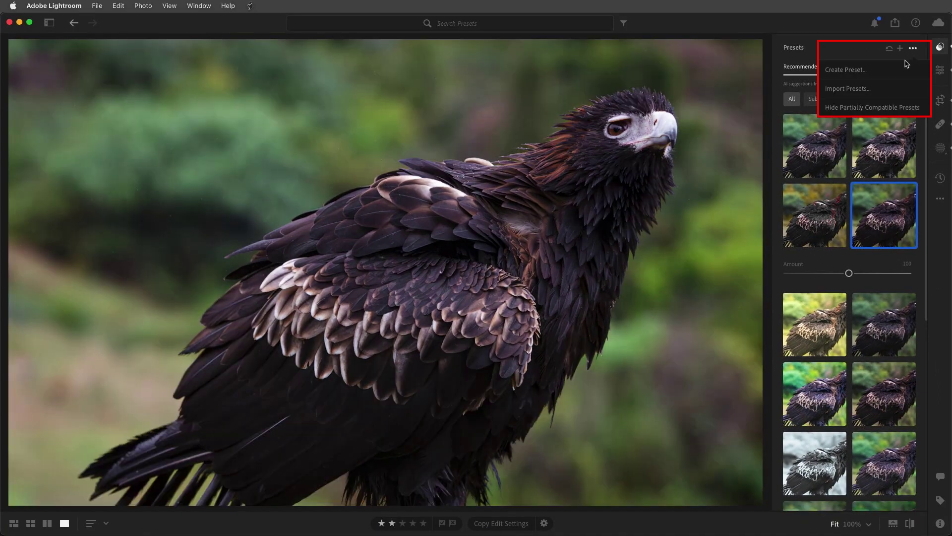
left_click(904, 70)
type("Eagle")
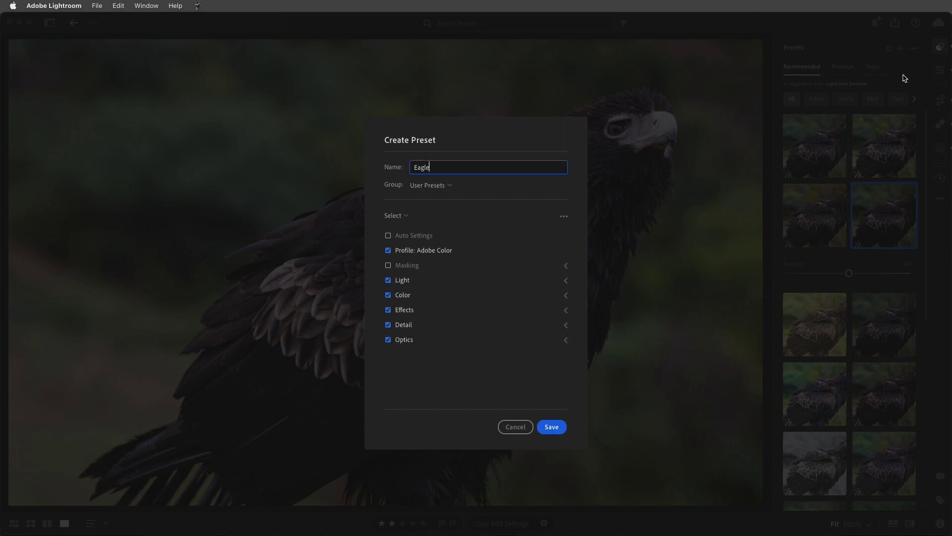
left_click(556, 424)
left_click(556, 430)
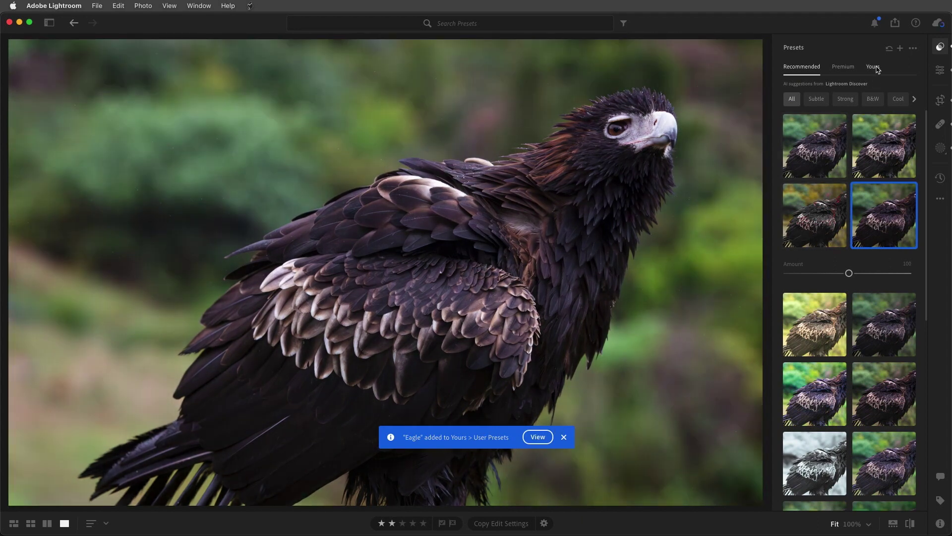
left_click(874, 67)
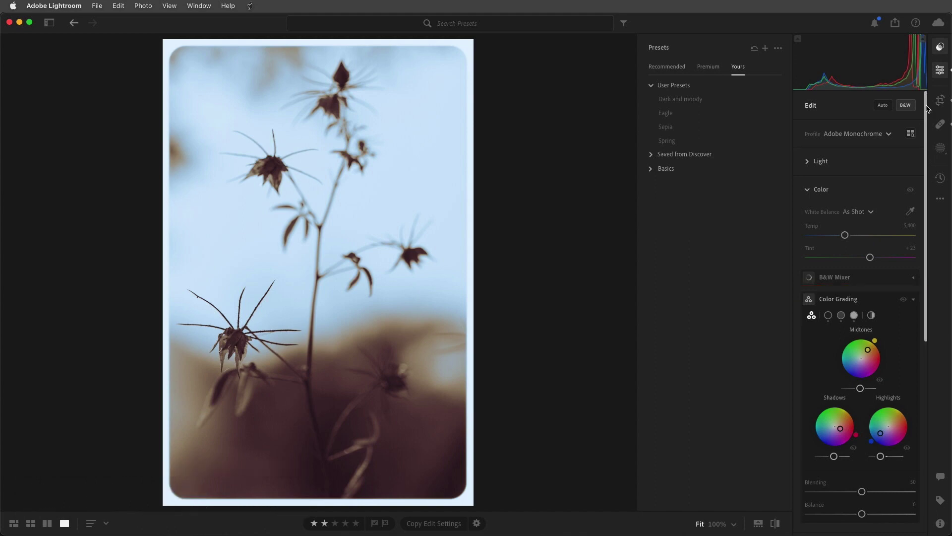
Create a 'Vintage' preset storing the Adobe Monochrome profile, Color Grading and Vignette
left_click_drag(927, 108, 928, 234)
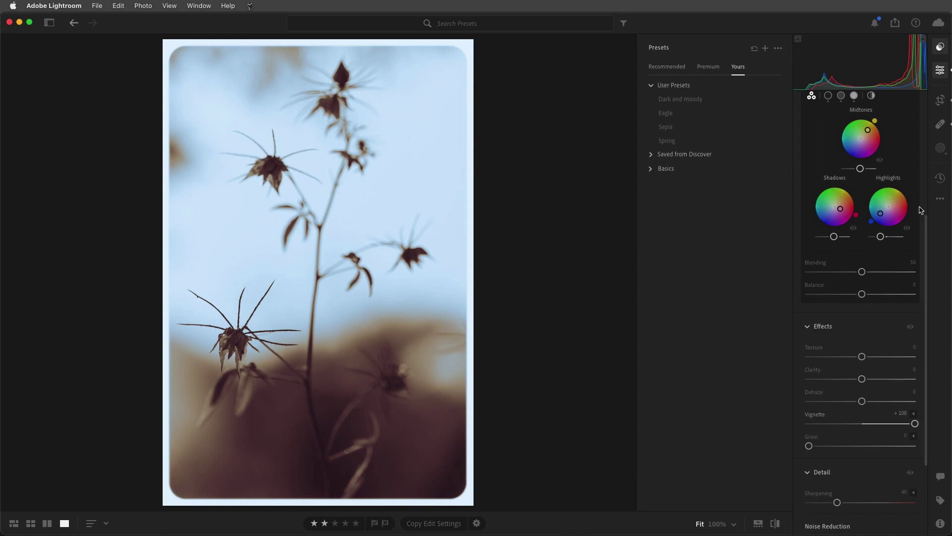
left_click(764, 48)
left_click(407, 252)
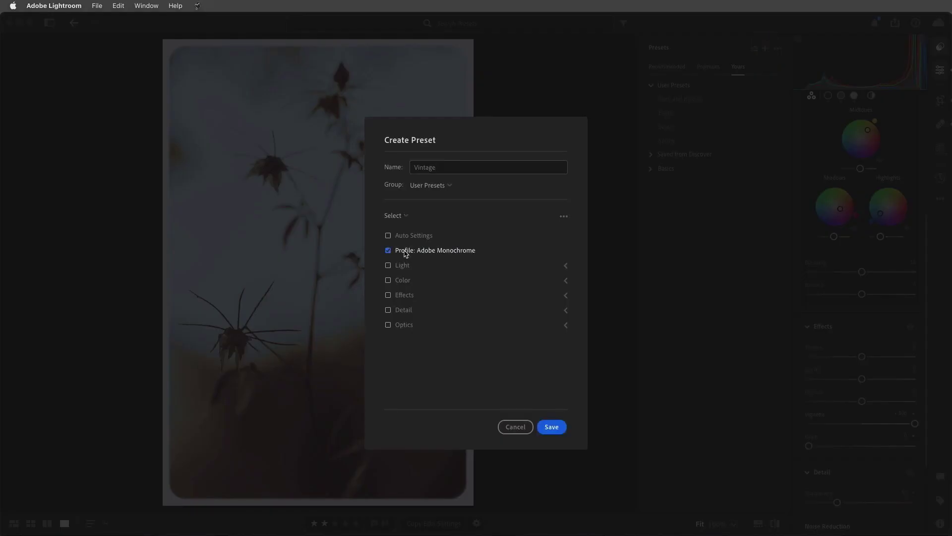
left_click(566, 281)
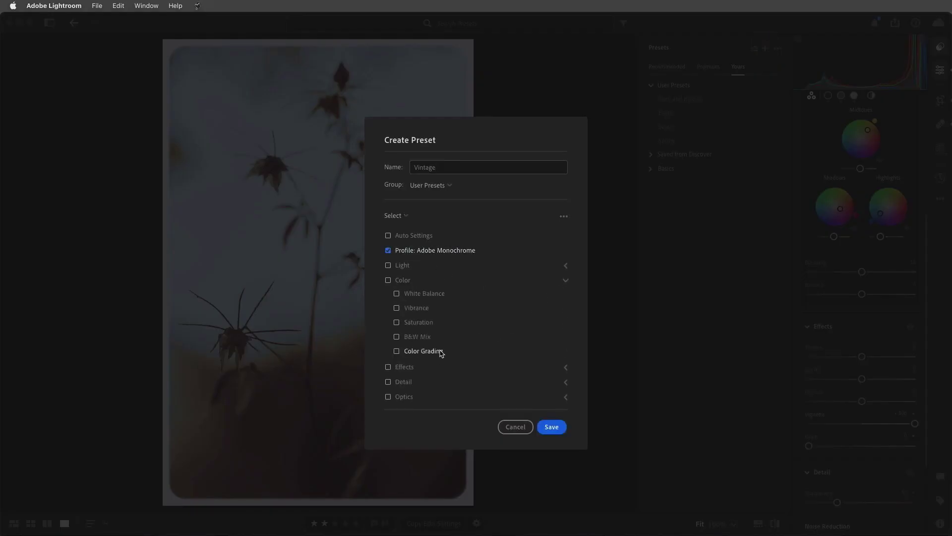
left_click(566, 367)
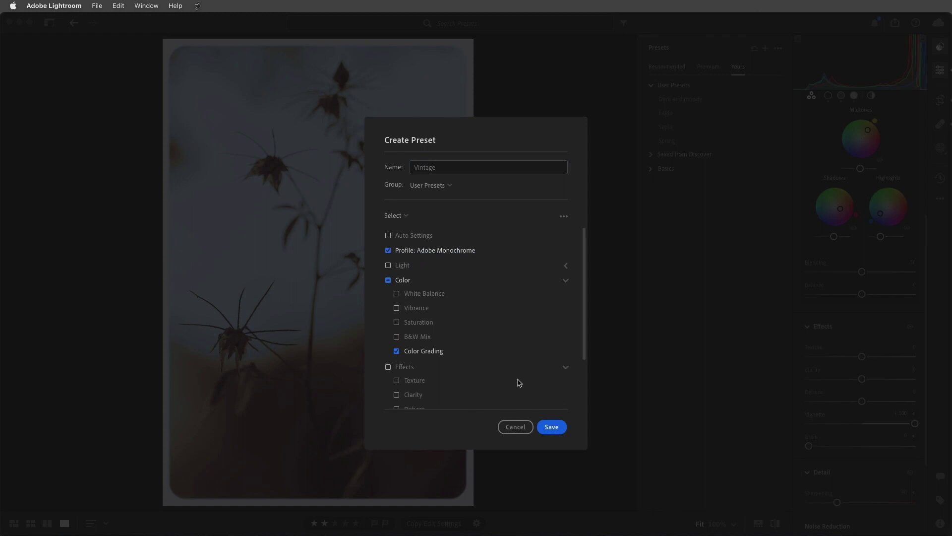
scroll(516, 384, "down", 3)
left_click(416, 378)
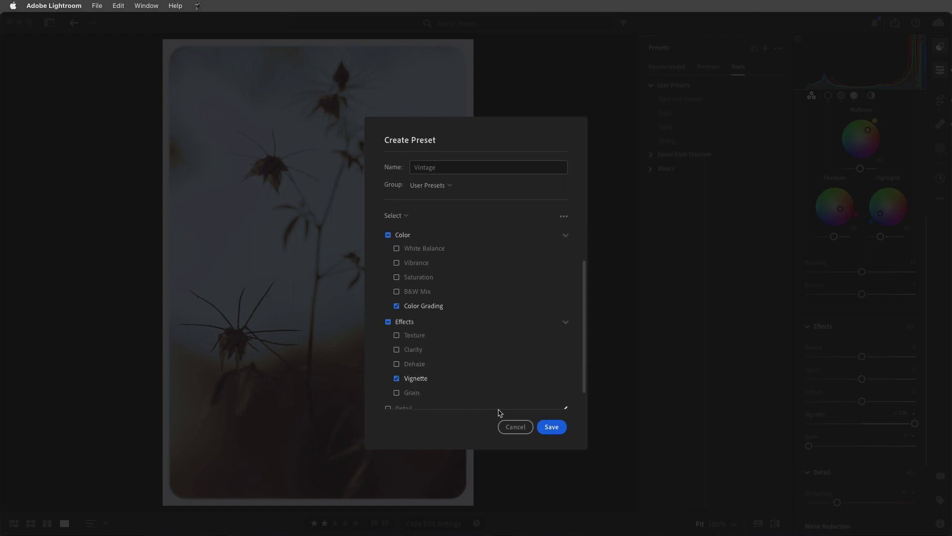
left_click(549, 429)
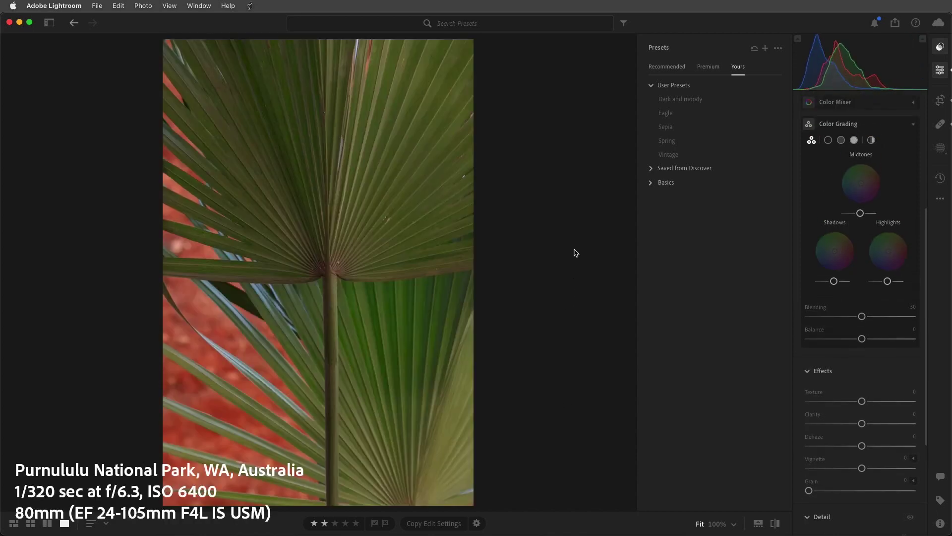
Apply the Vintage user preset to the palm leaf photo
left_click(669, 155)
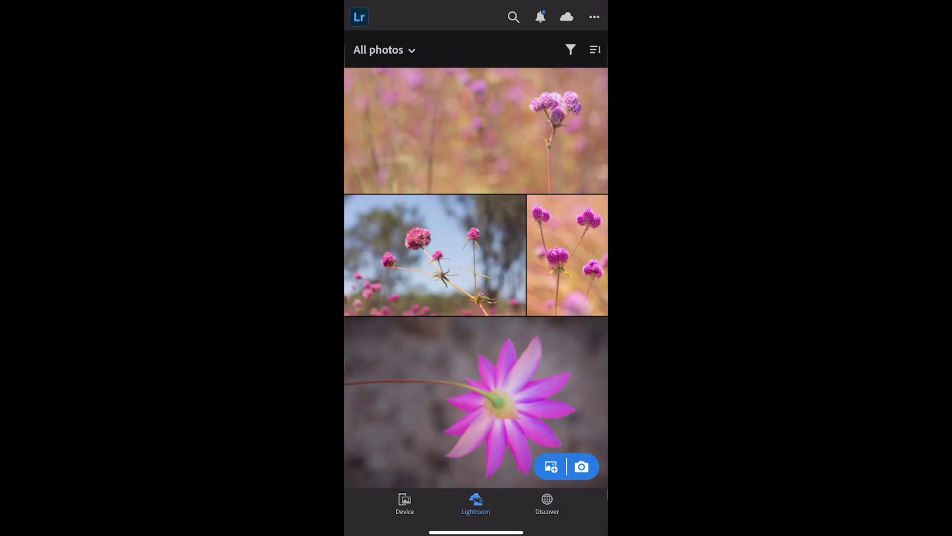
Apply the WN03 Seasons: Winter preset to the pink globe-flower photo
left_click(567, 255)
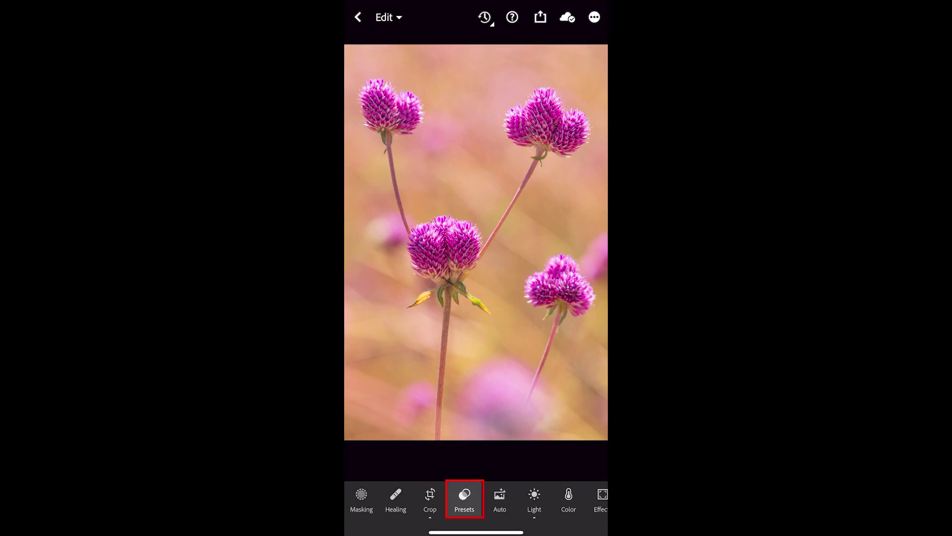
left_click(464, 498)
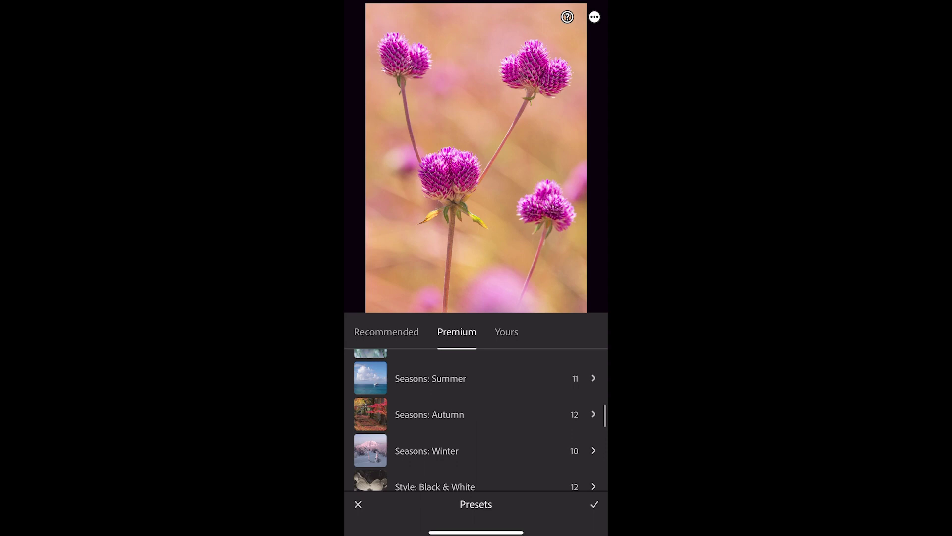
left_click(427, 451)
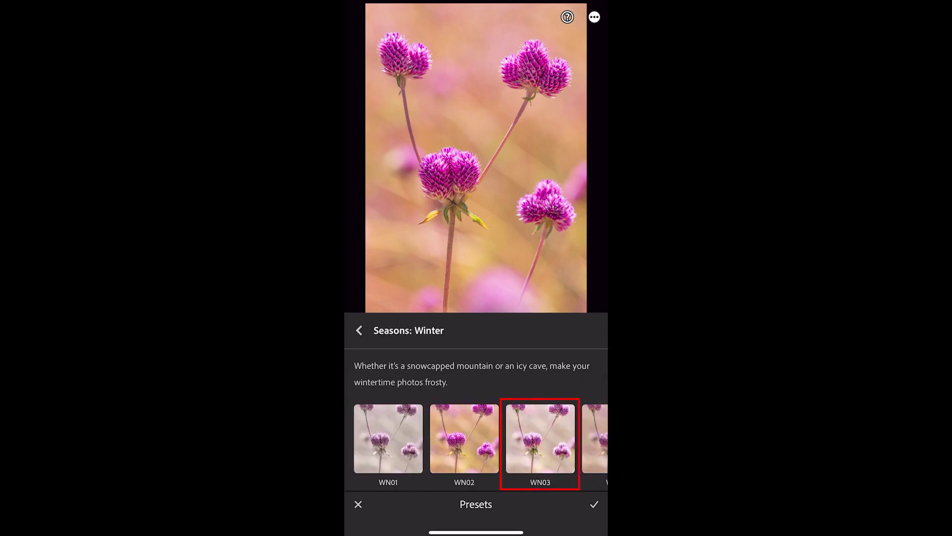
left_click(540, 438)
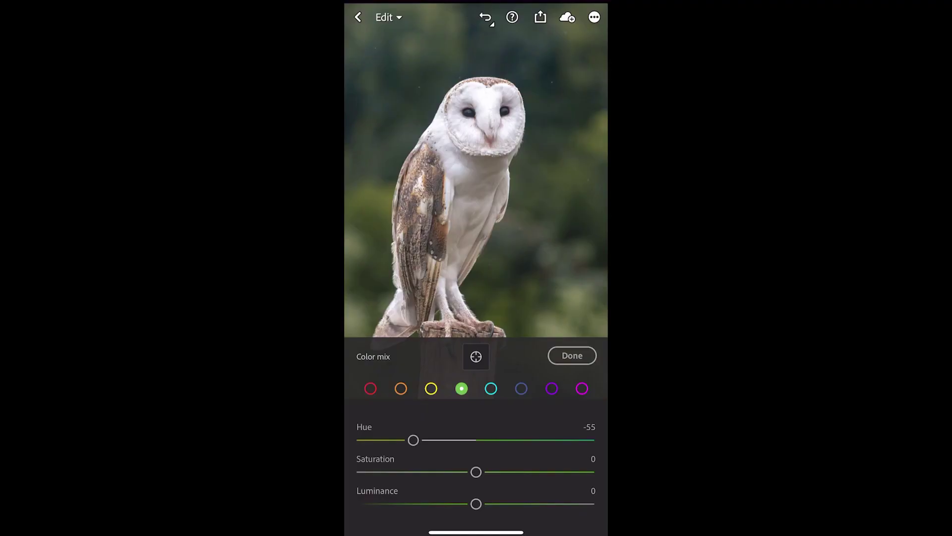
Lower the owl photo's green saturation and save the Color mix as a 'Shift greens' preset
left_click_drag(476, 471, 418, 472)
left_click(572, 355)
left_click(594, 17)
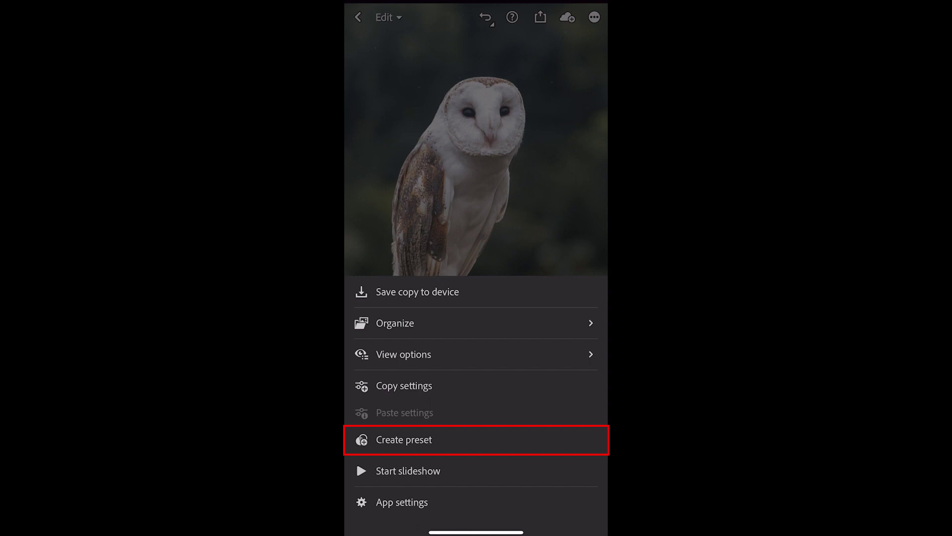
left_click(403, 439)
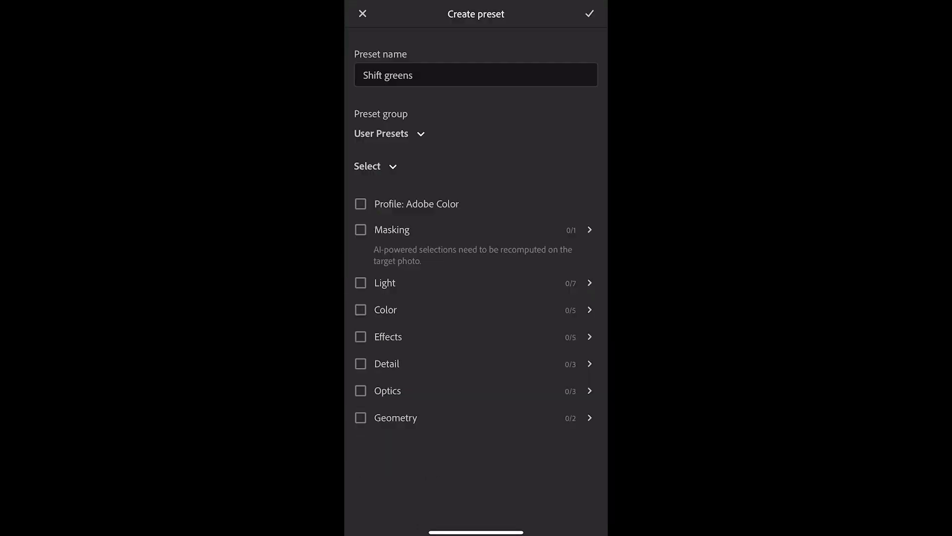
left_click(385, 309)
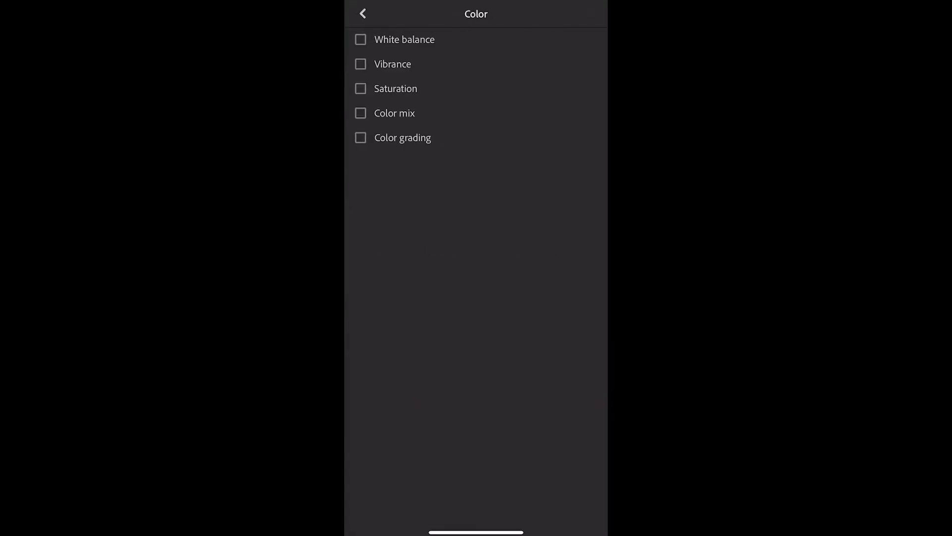
left_click(361, 113)
left_click(362, 13)
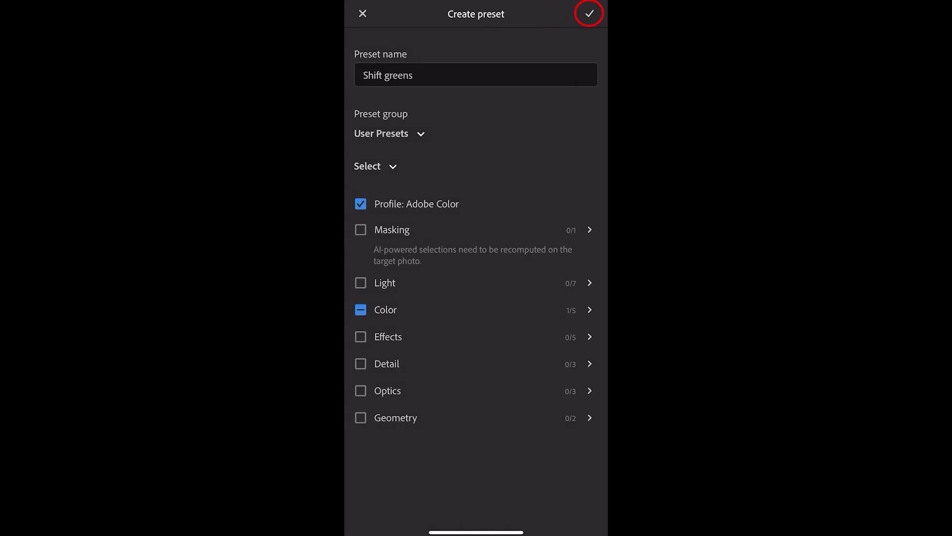
left_click(589, 13)
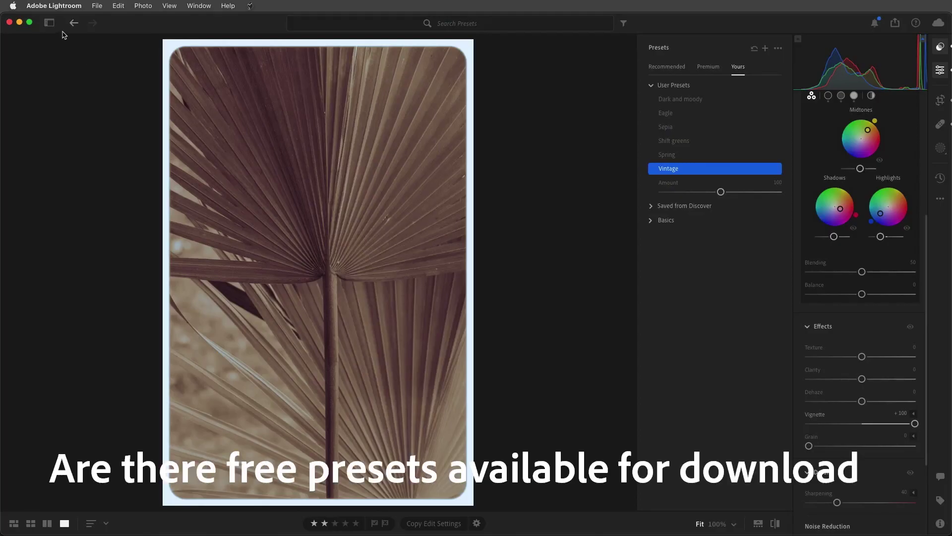
Save the 'cloudy day' edit from Discover (downloadable presets filter) as a preset
left_click(51, 25)
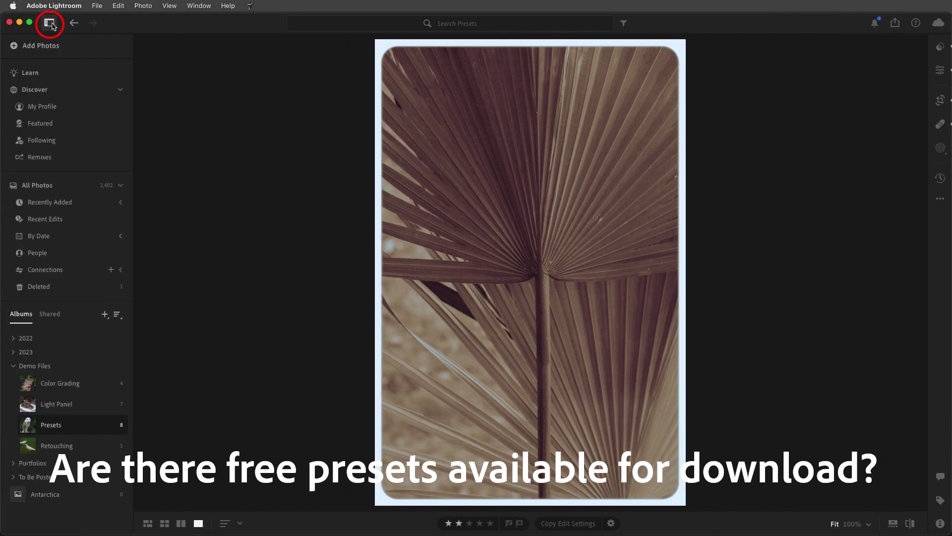
left_click(56, 91)
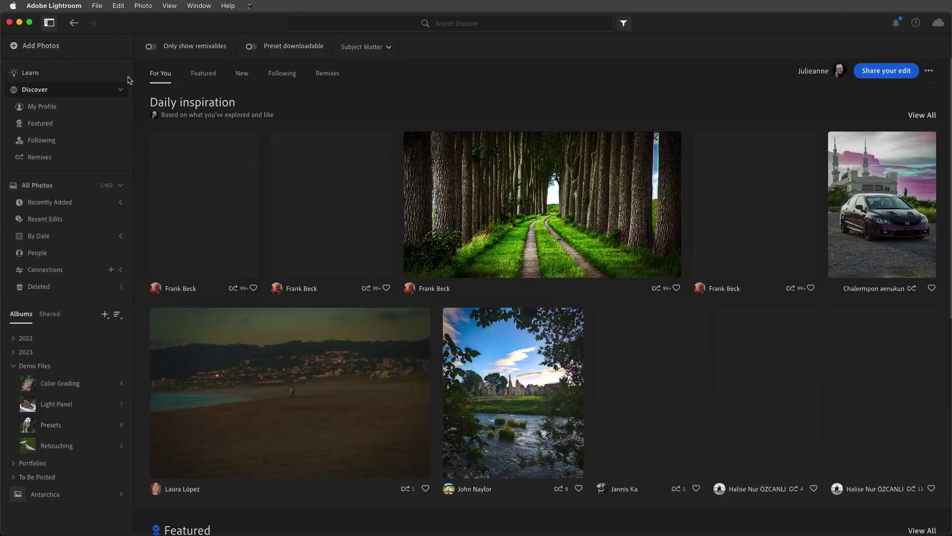
left_click(252, 47)
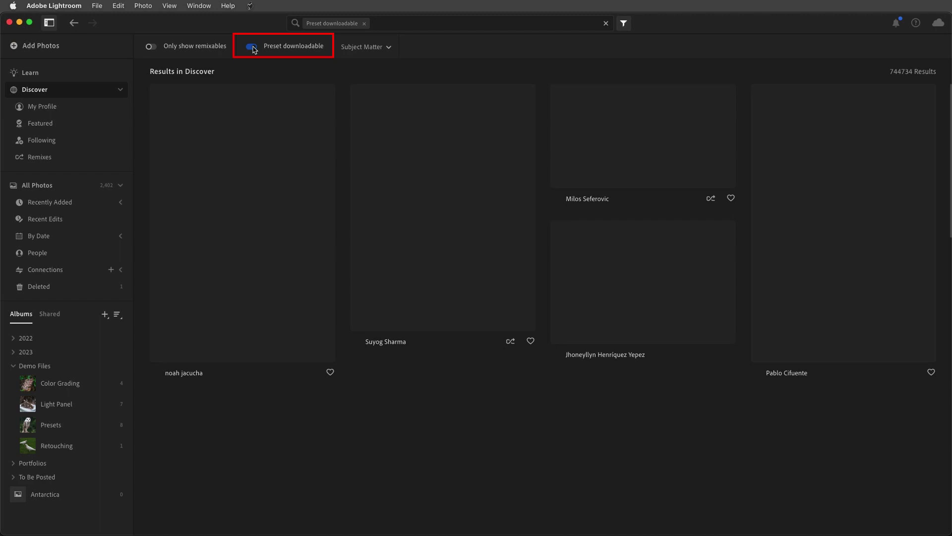
mouse_move(442, 208)
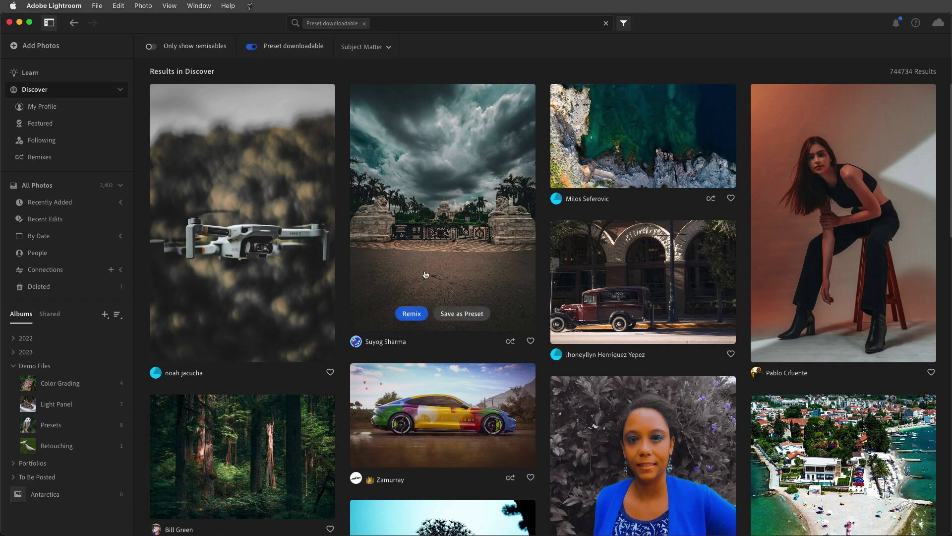
left_click(457, 315)
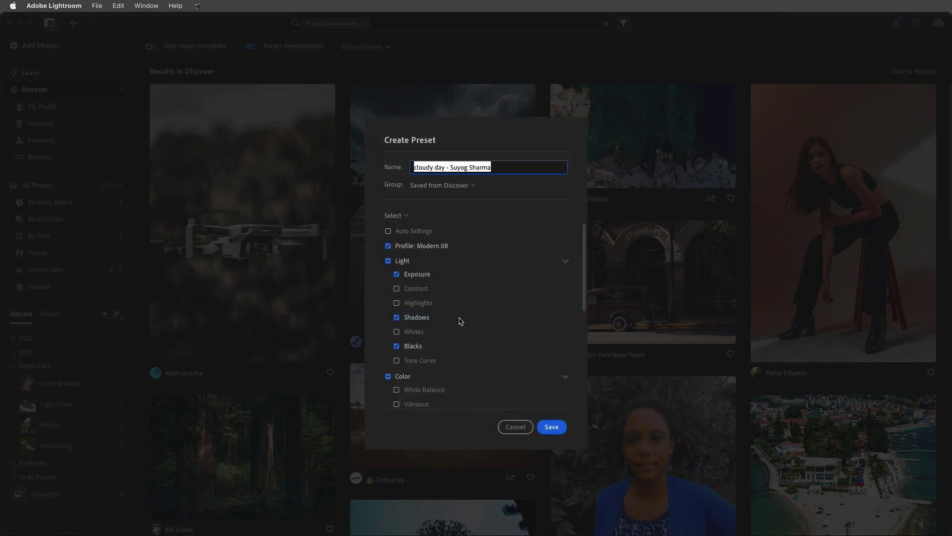
left_click(551, 427)
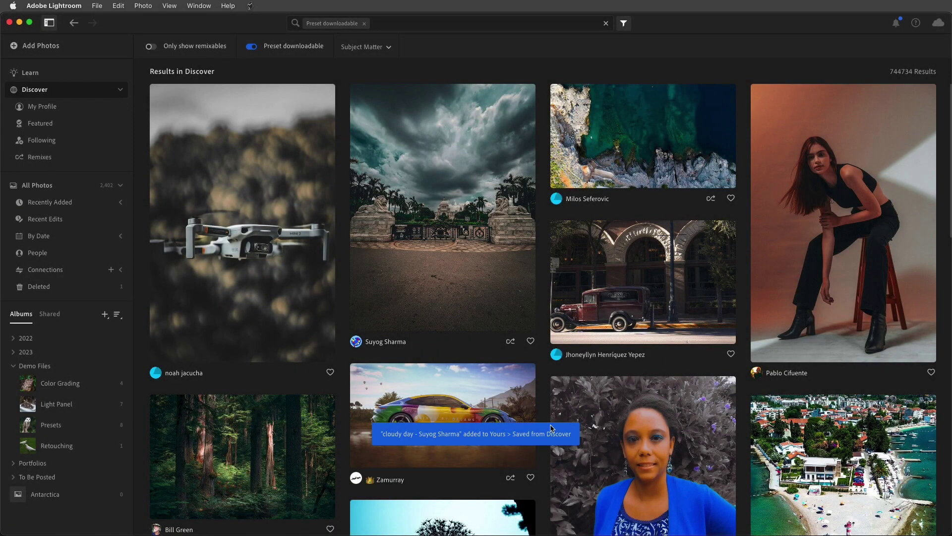